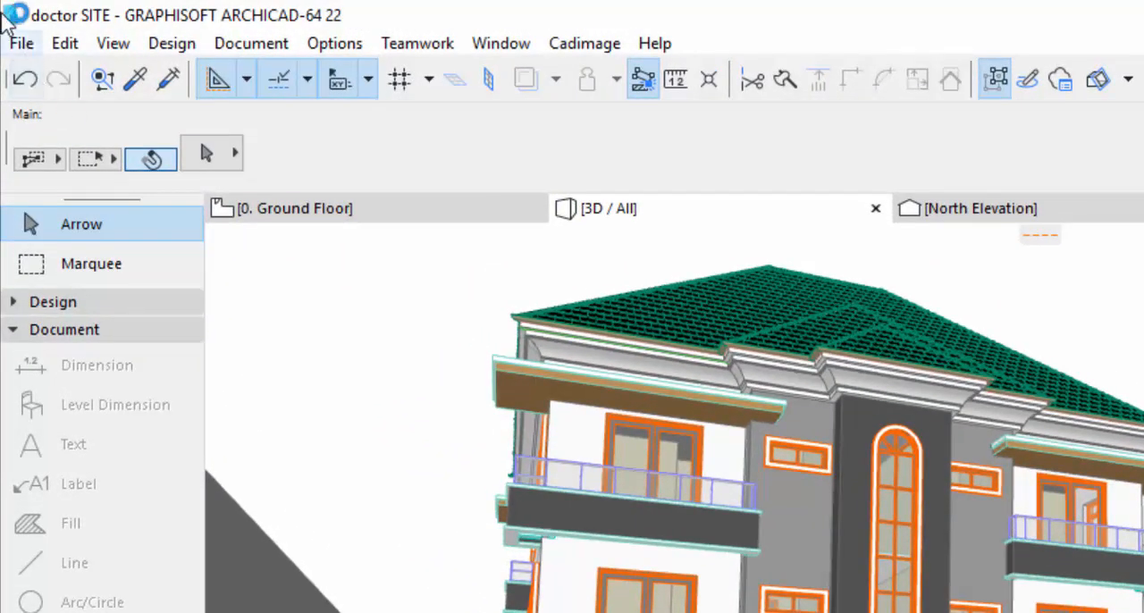
Step: Set up saving the building's 3D view as a 3DStudio File (*.3ds) named doctor SITE on the Desktop
click(588, 331)
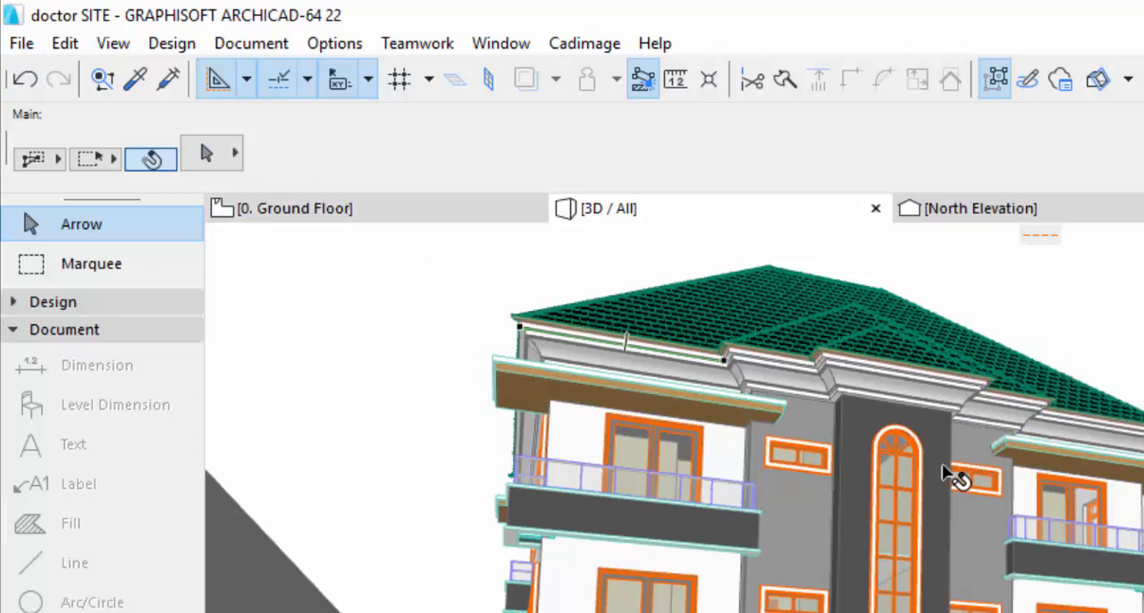
mouse_move(946, 475)
click(17, 45)
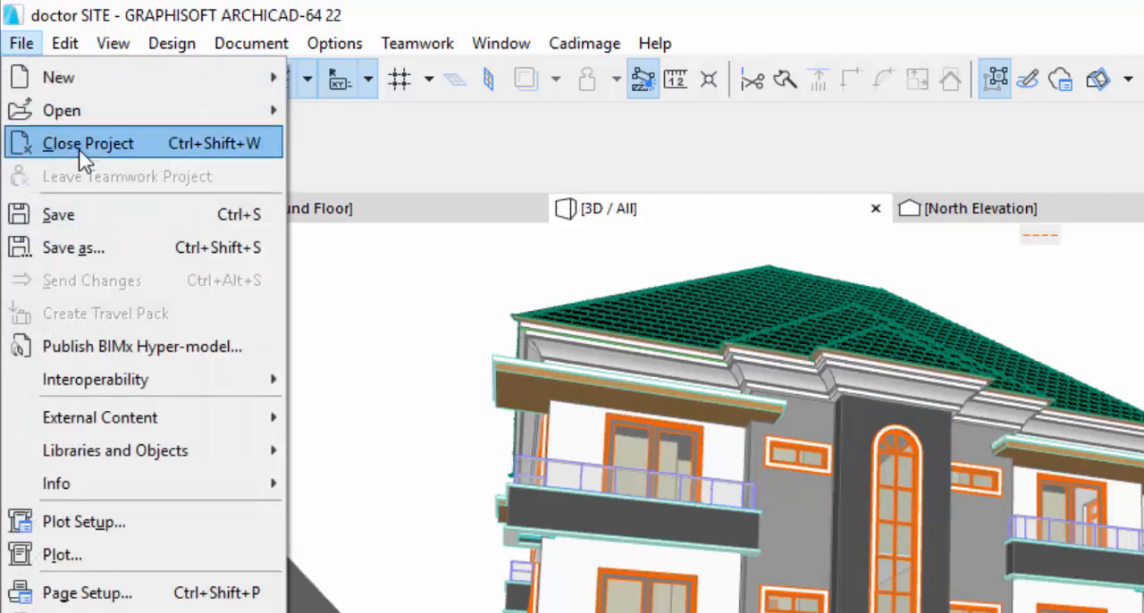
click(127, 252)
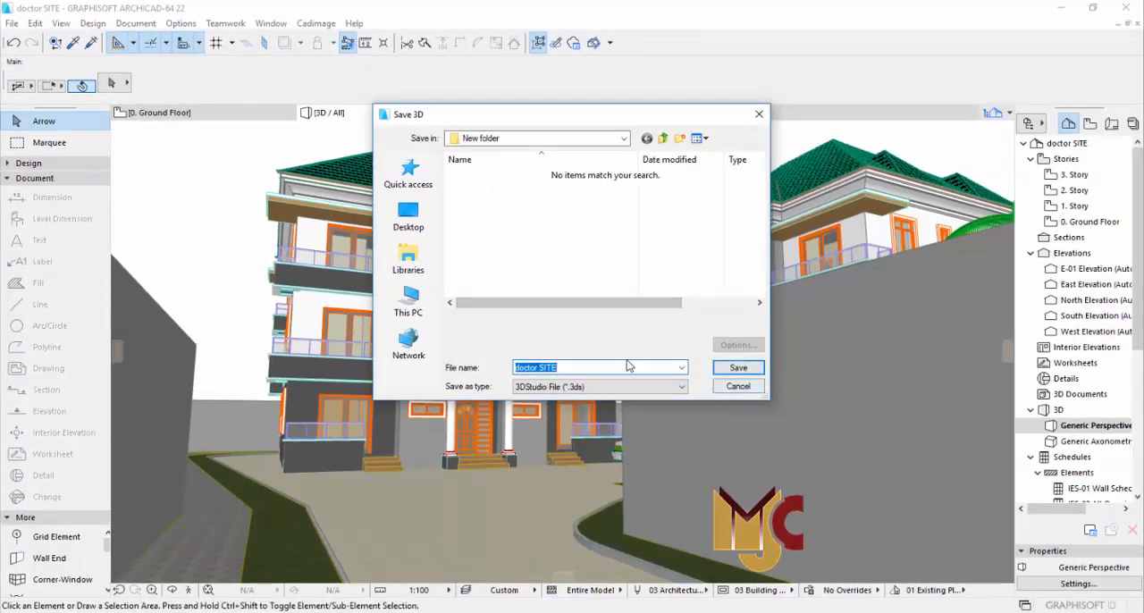
click(566, 394)
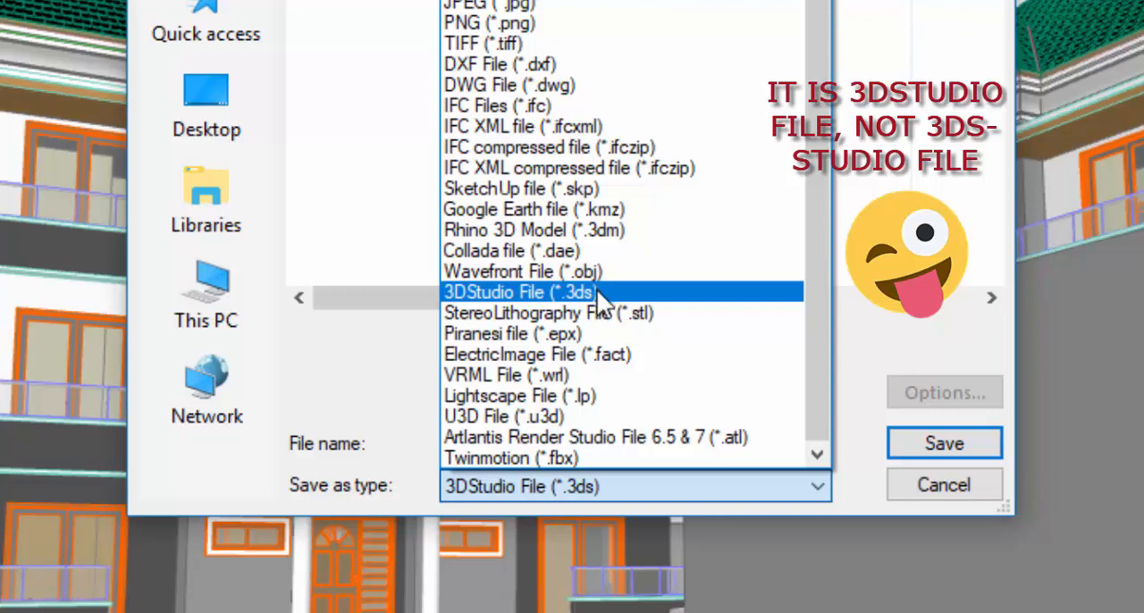
click(549, 485)
click(542, 438)
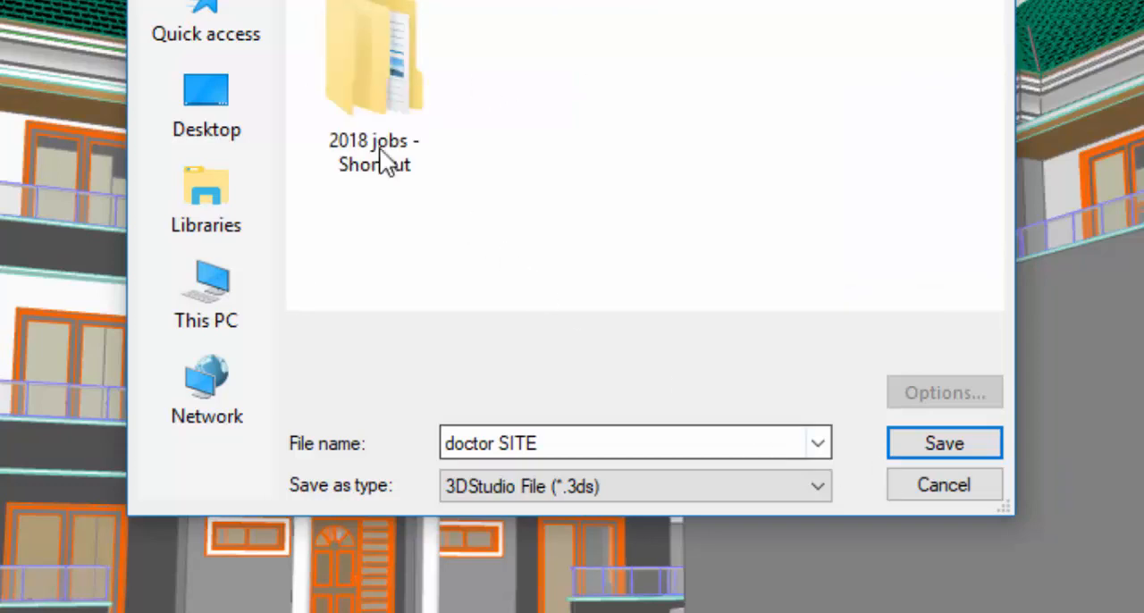
Step: Save the 3DS file with objects constructed by Element types - Surfaces and the drawing unit set to 1000 mm
click(933, 438)
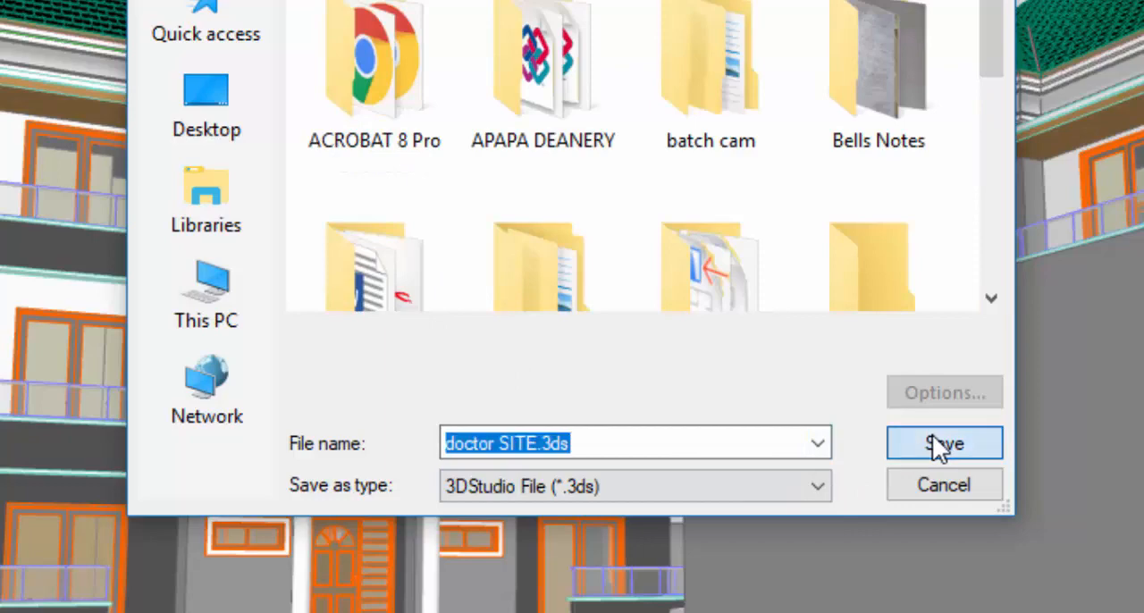
click(932, 439)
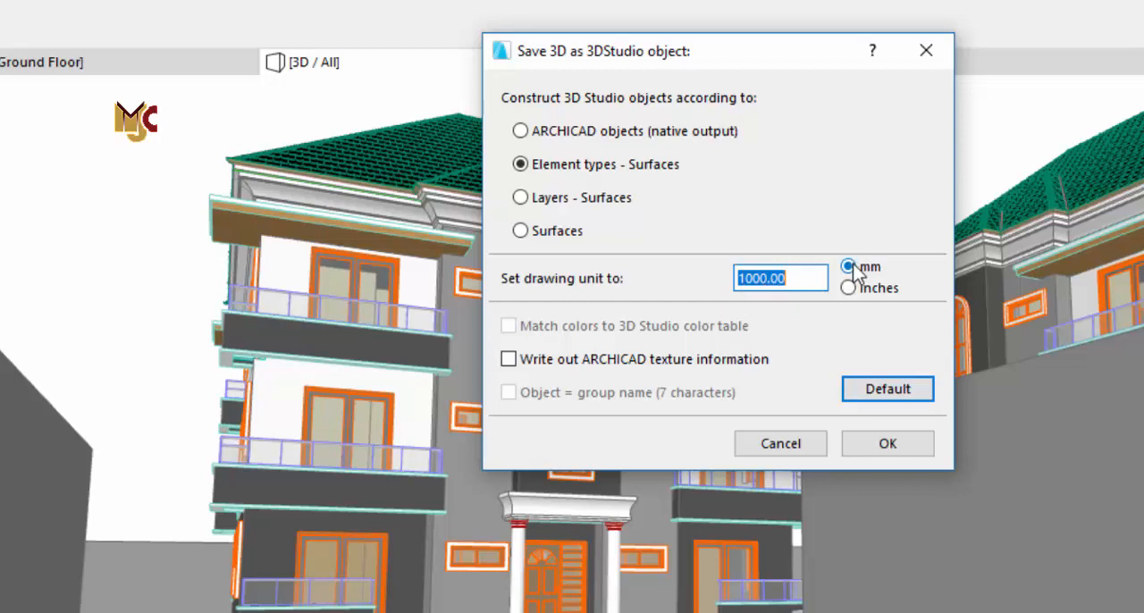
click(910, 447)
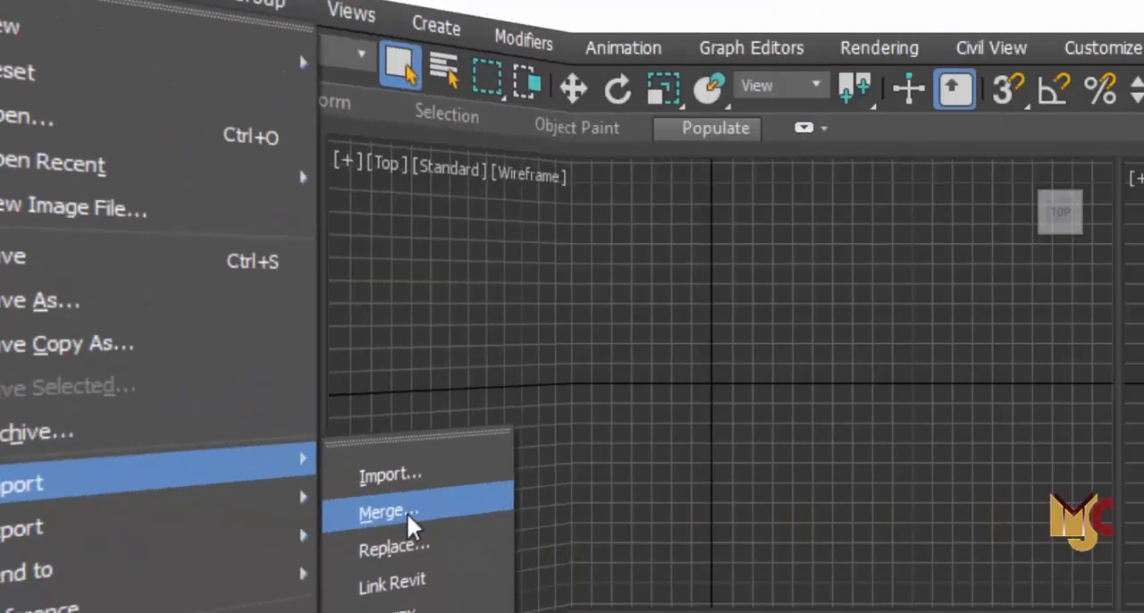
click(604, 430)
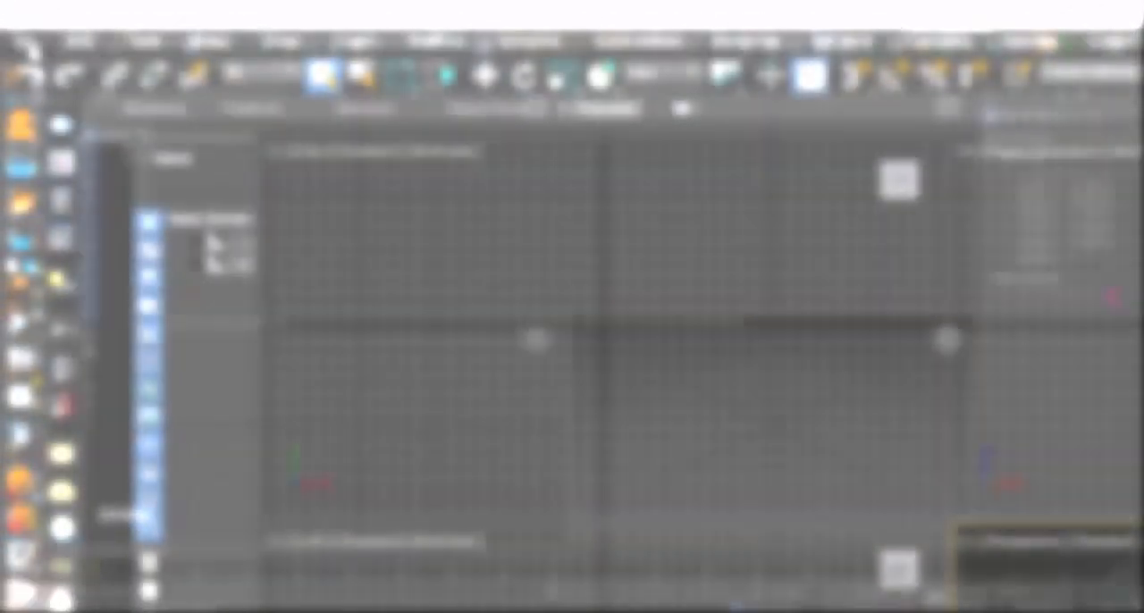
Step: Switch to 3ds Max, start merging a file into the empty scene and browse to the Desktop
click(25, 40)
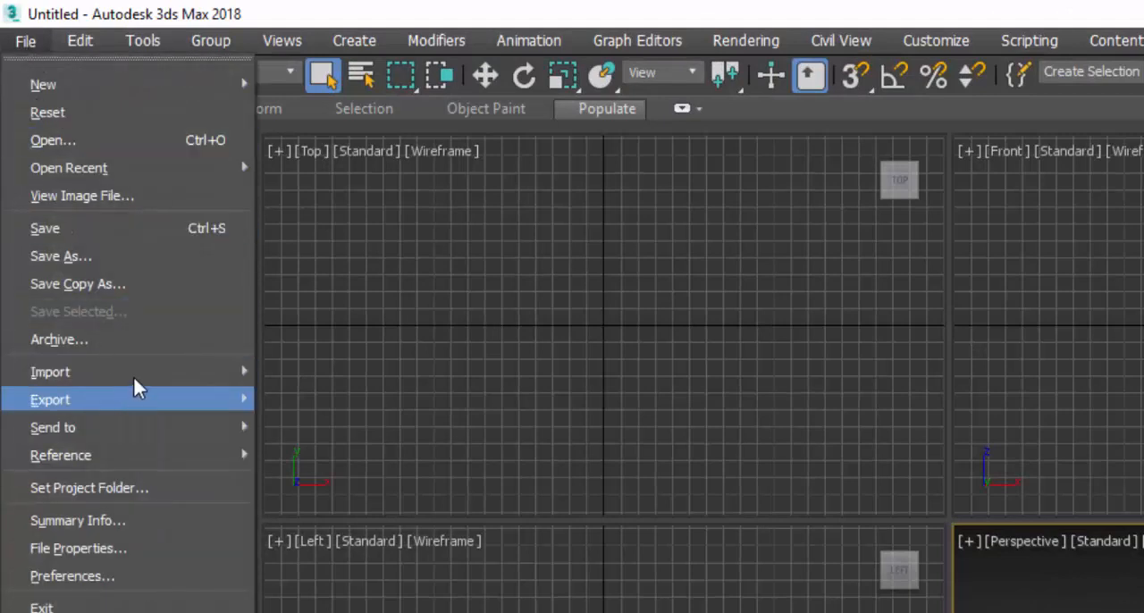
mouse_move(134, 380)
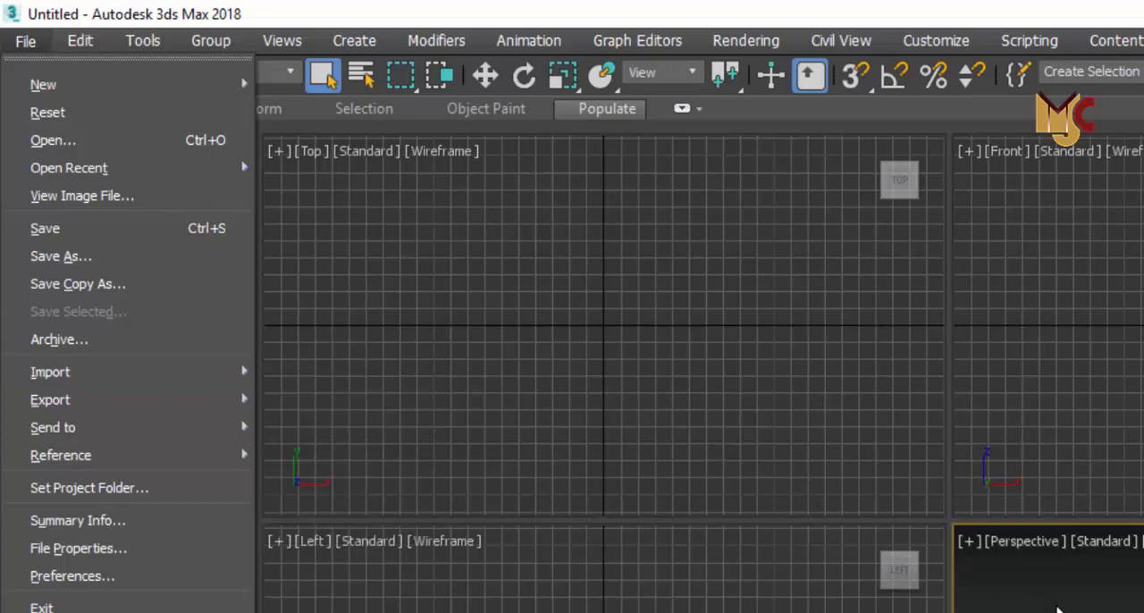
mouse_move(228, 375)
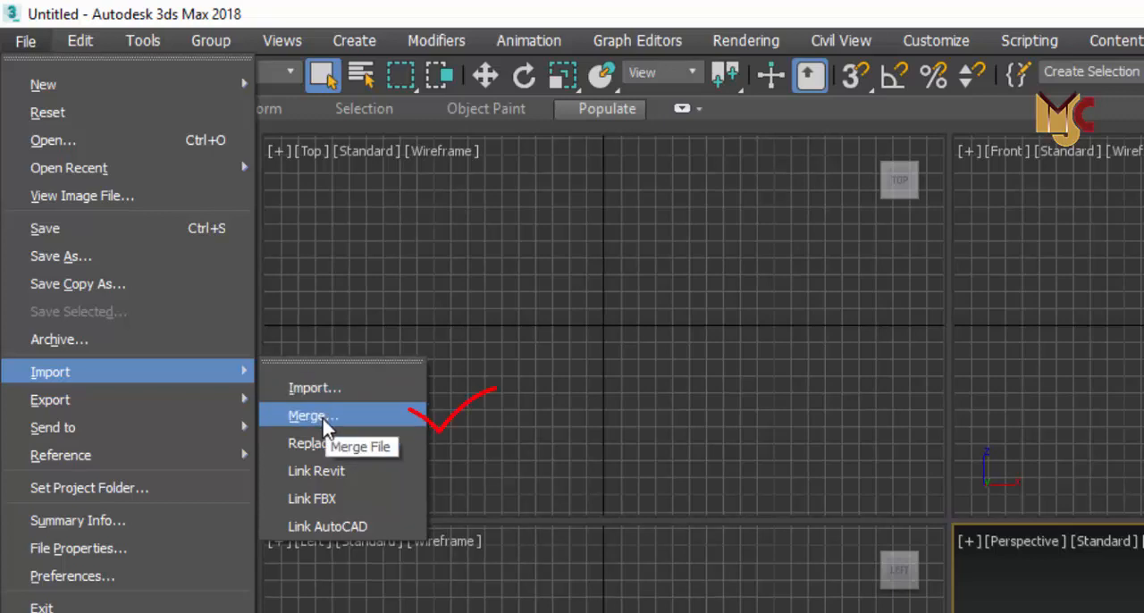
click(313, 417)
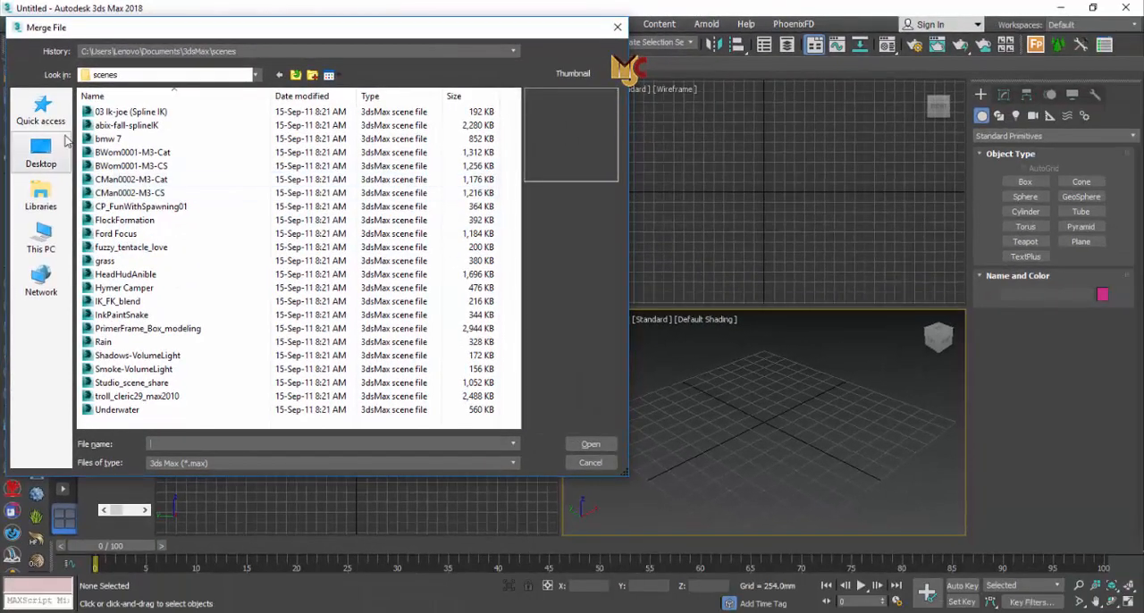
click(41, 154)
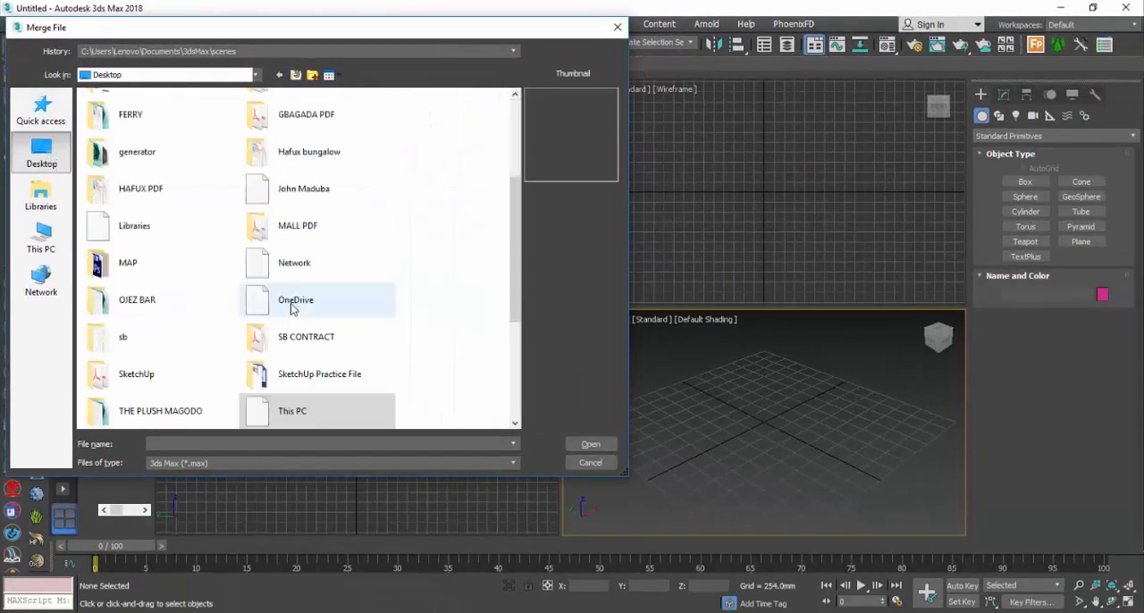
click(317, 353)
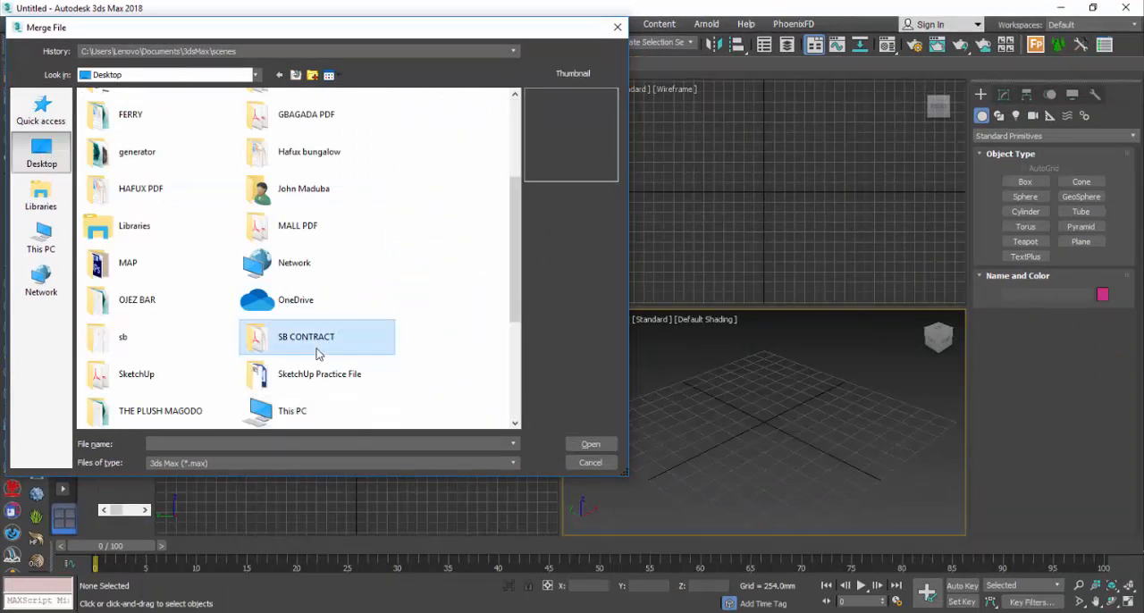
key(d)
key(d)
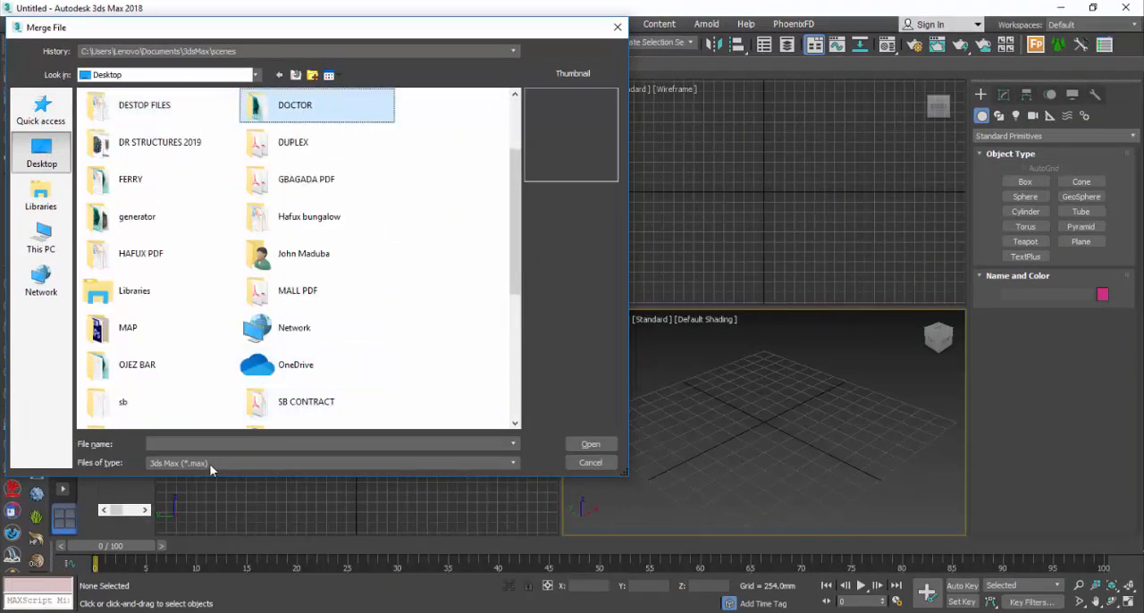
Step: Set the merge file type filter to All files (*.*)
click(212, 464)
click(225, 467)
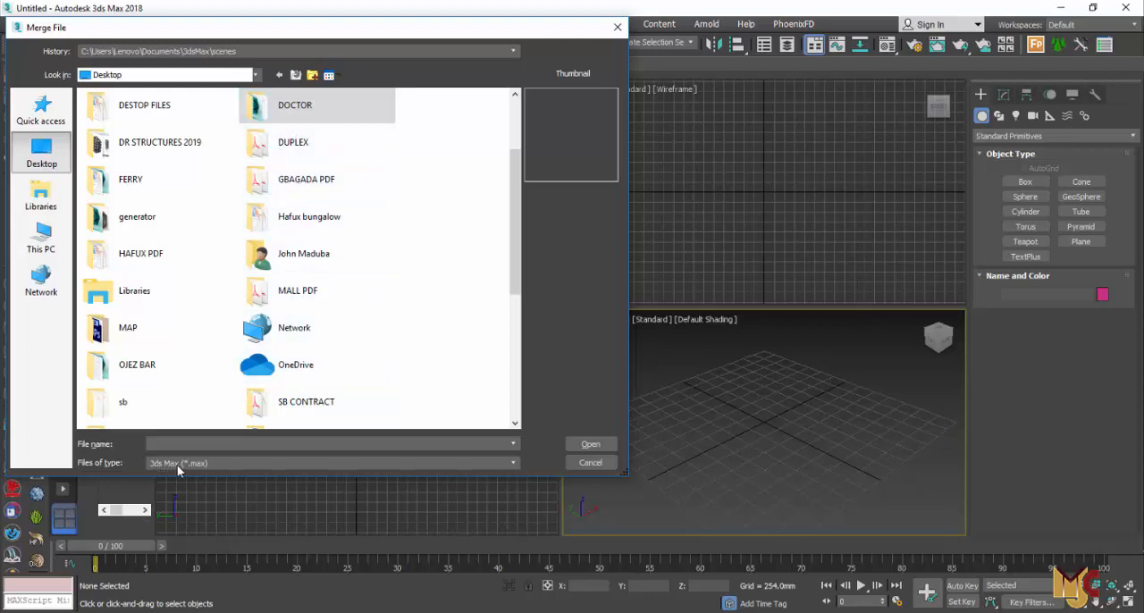
click(217, 463)
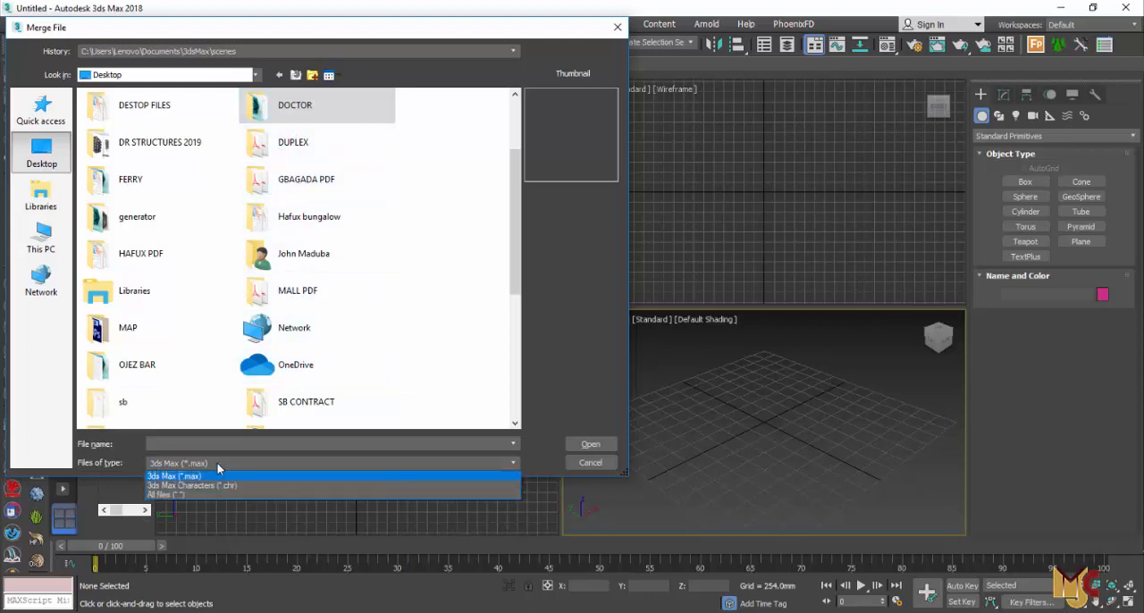
click(178, 496)
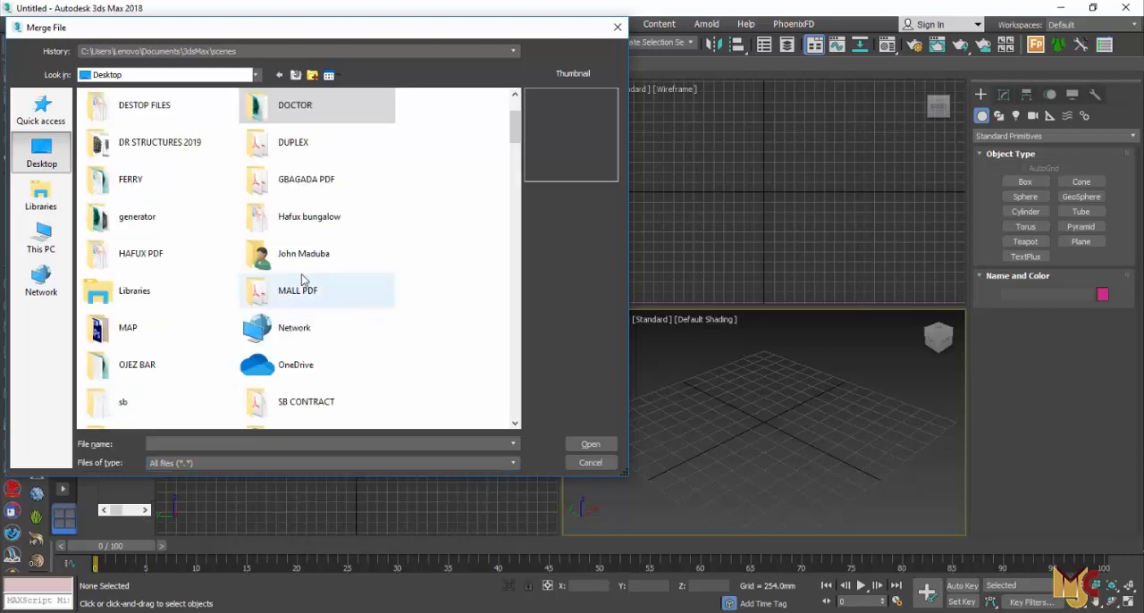
Step: Merge the doctor SITE 3D Studio model into the current scene with converted units, declining to match its animation length
scroll(307, 304, down, 2)
scroll(307, 304, down, 1)
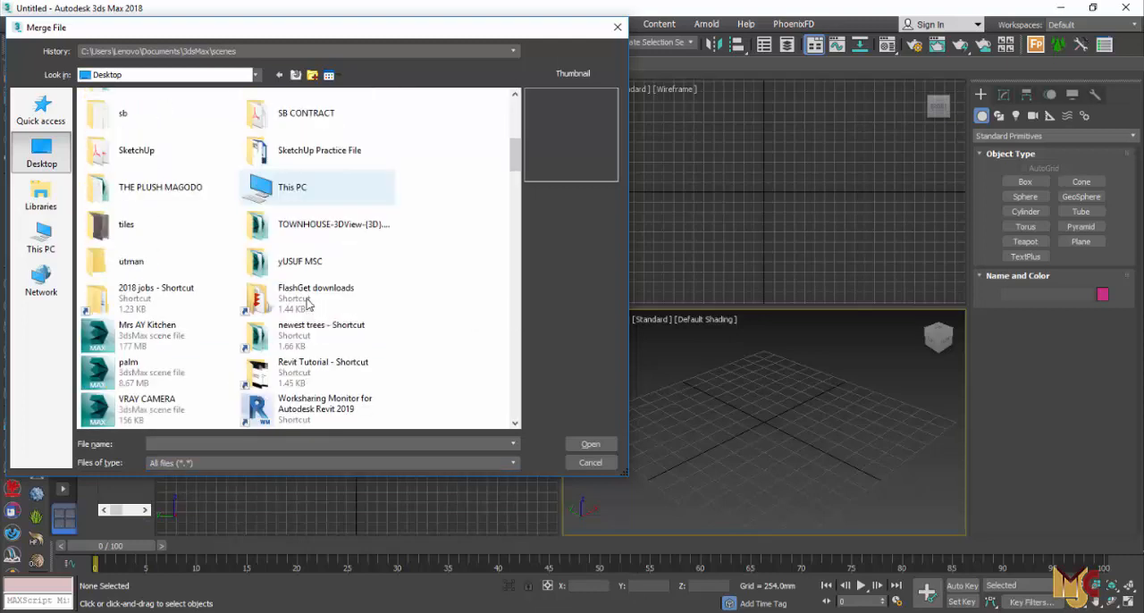
click(304, 232)
key(d)
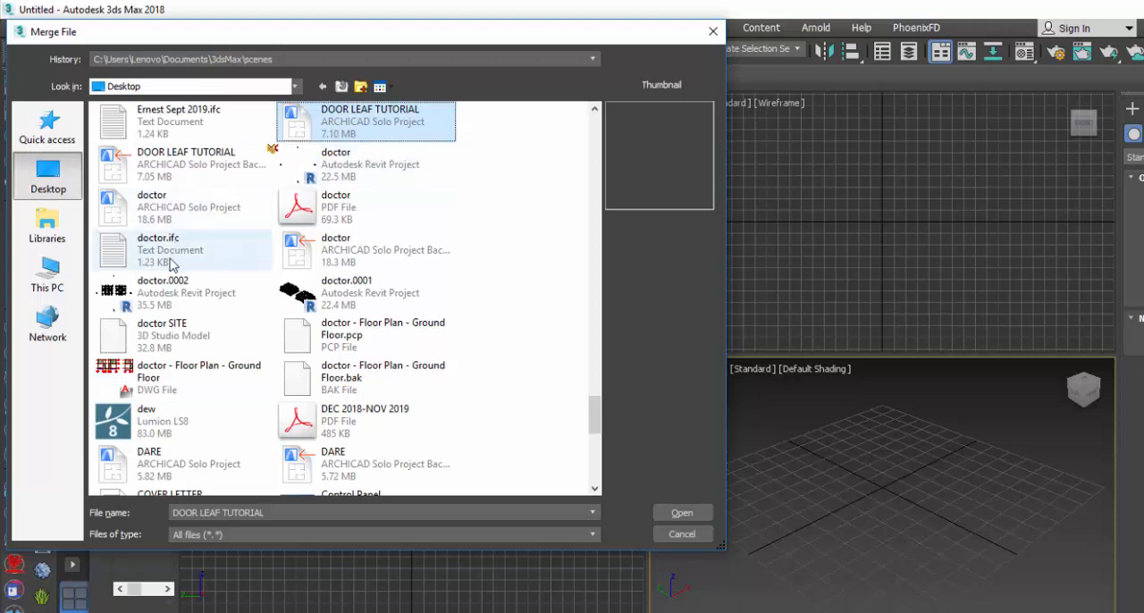
click(152, 341)
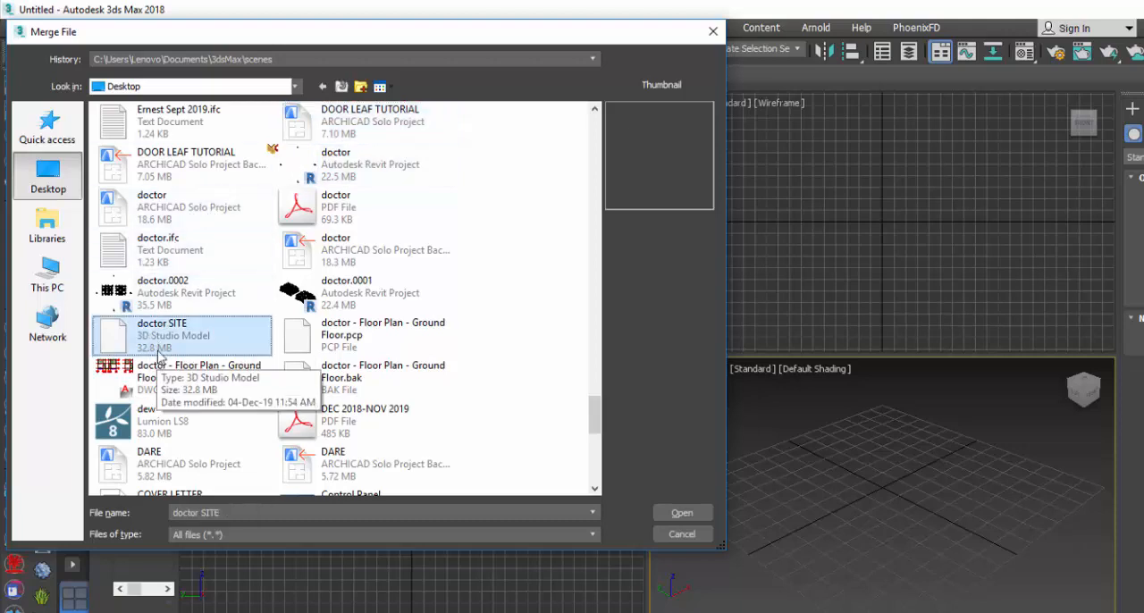
click(685, 513)
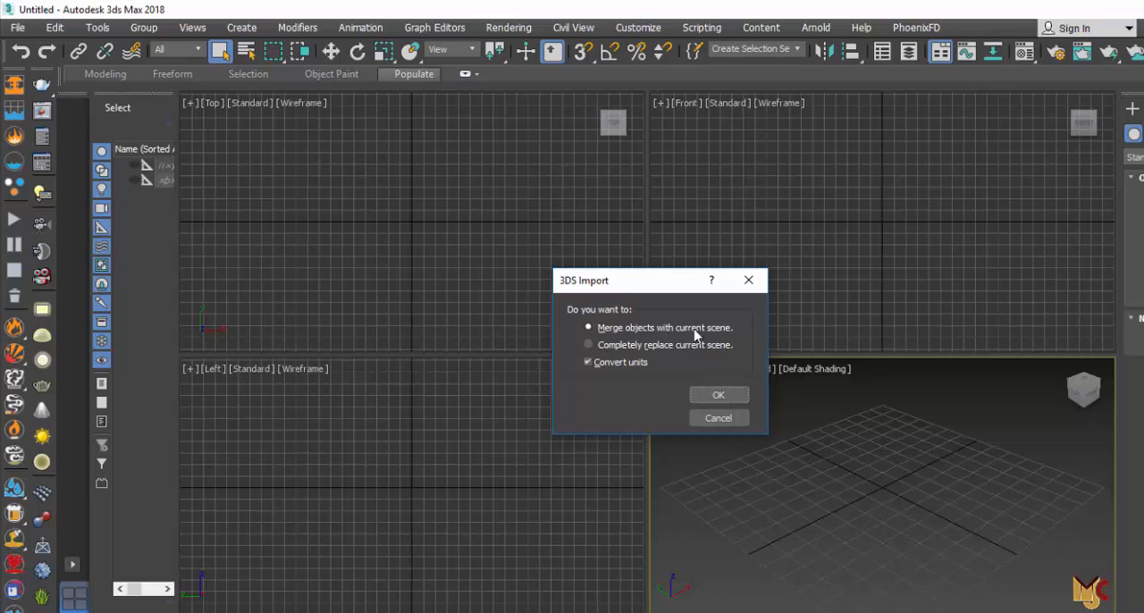
click(720, 395)
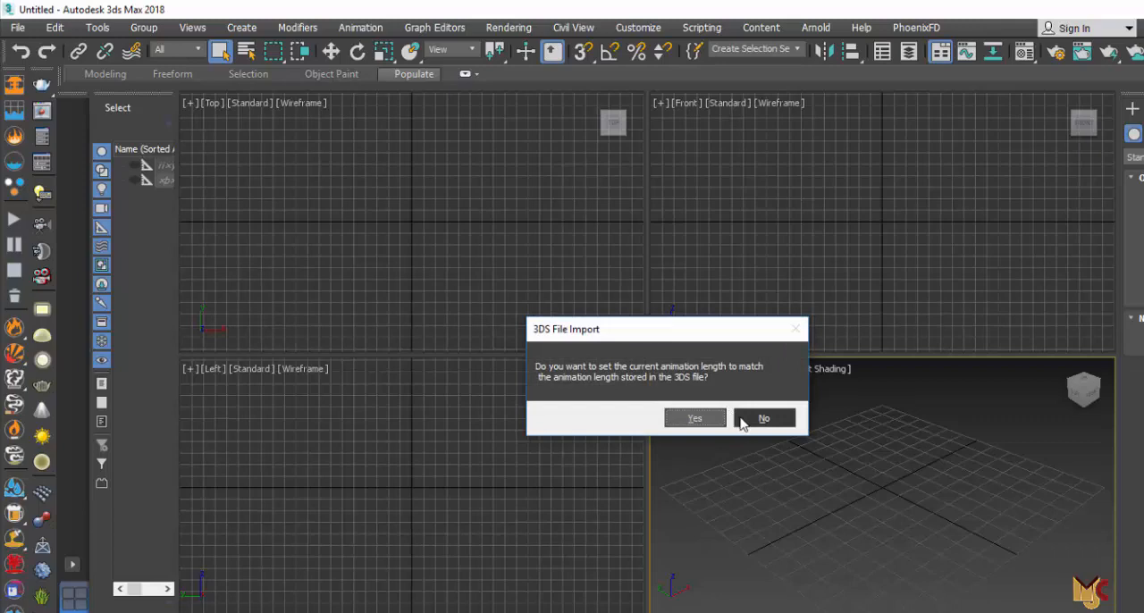
click(742, 422)
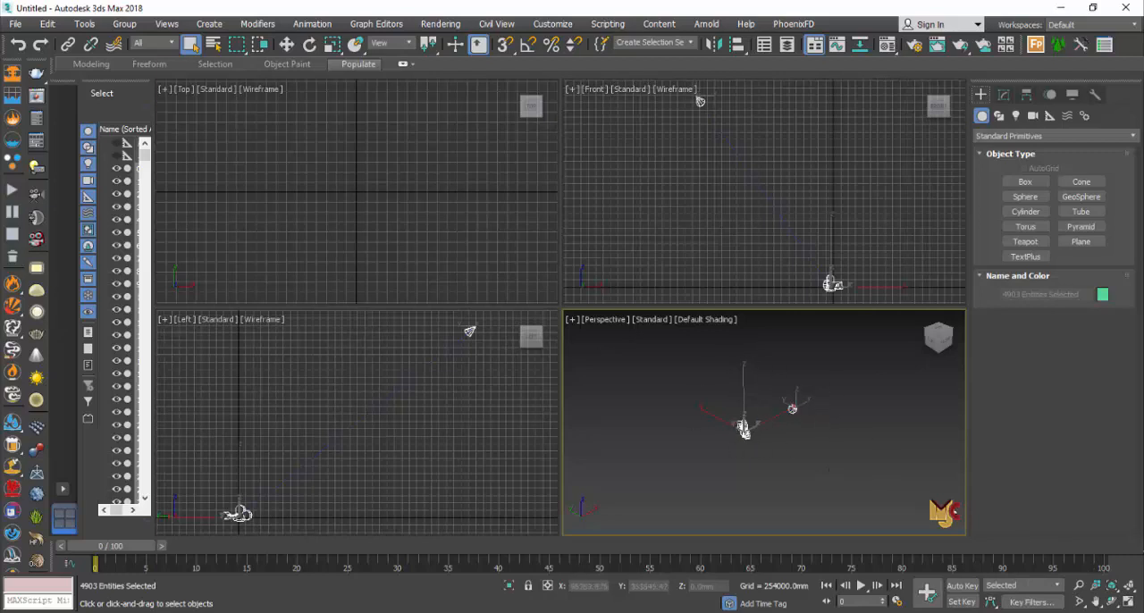
Step: Maximize the perspective viewport, deselect the imported objects and switch the viewport to the Cam_0 camera view
click(1128, 604)
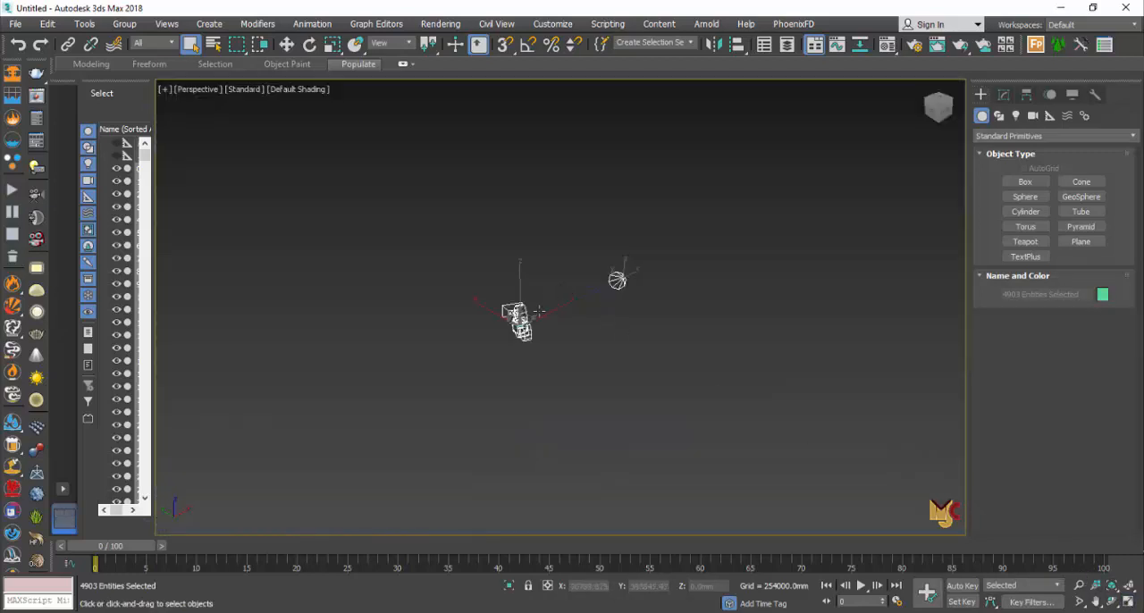
scroll(539, 311, up, 3)
scroll(534, 339, up, 4)
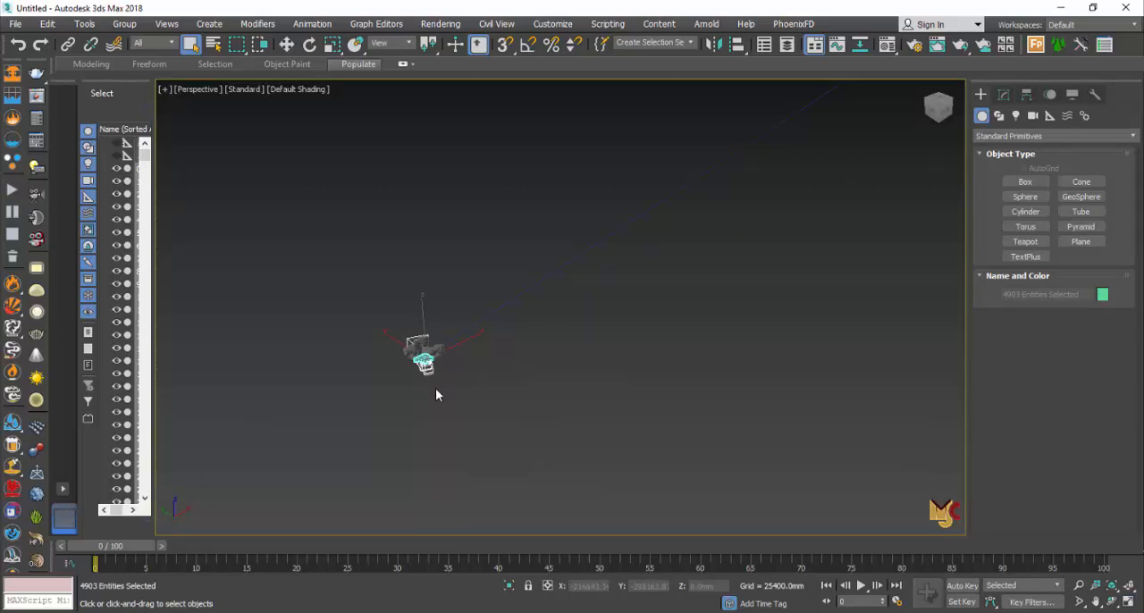
click(342, 339)
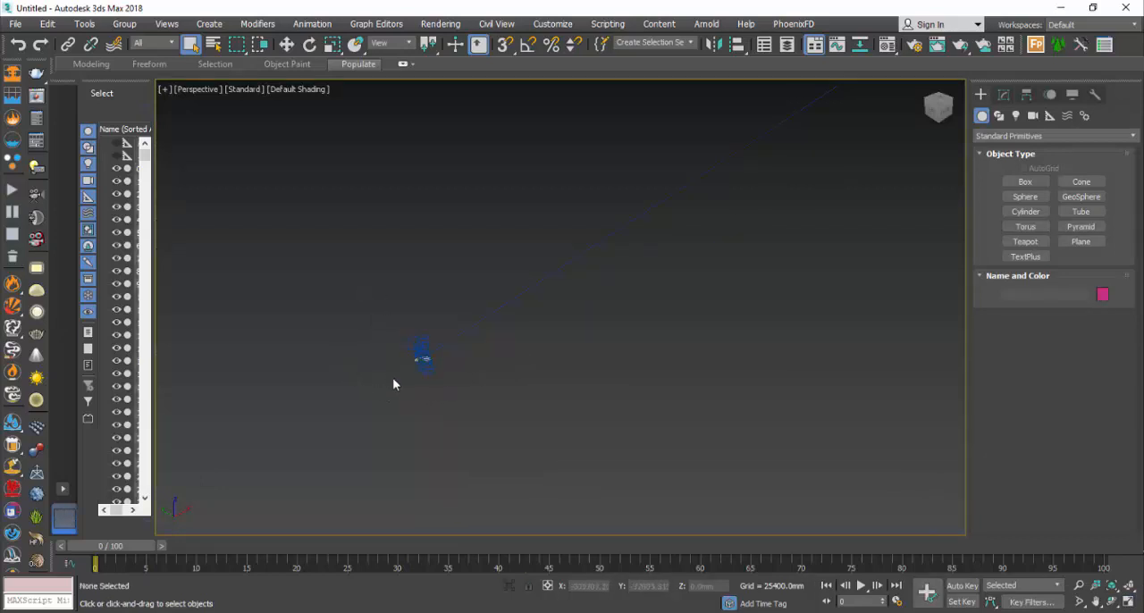
scroll(396, 380, down, 4)
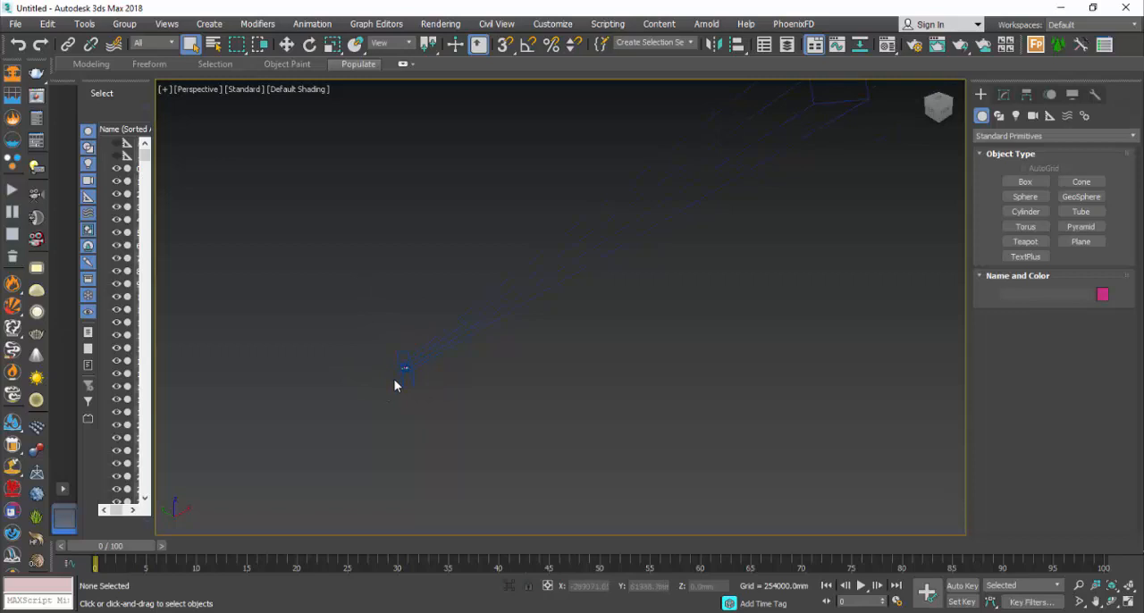
scroll(396, 386, down, 1)
key(c)
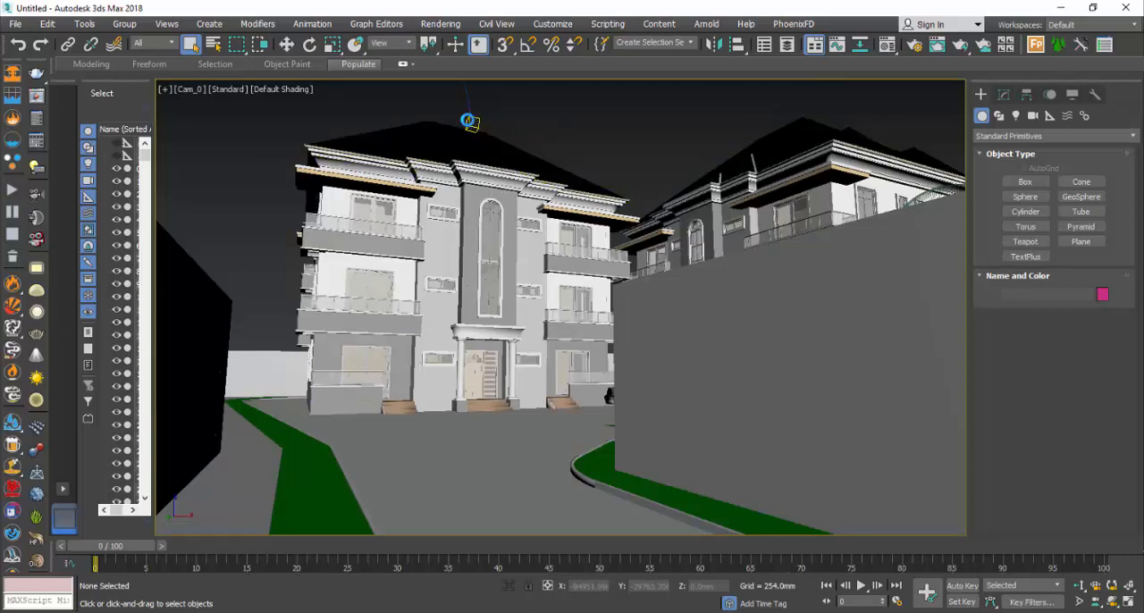
Step: Delete the Sun.target object above the main building's roof
click(472, 123)
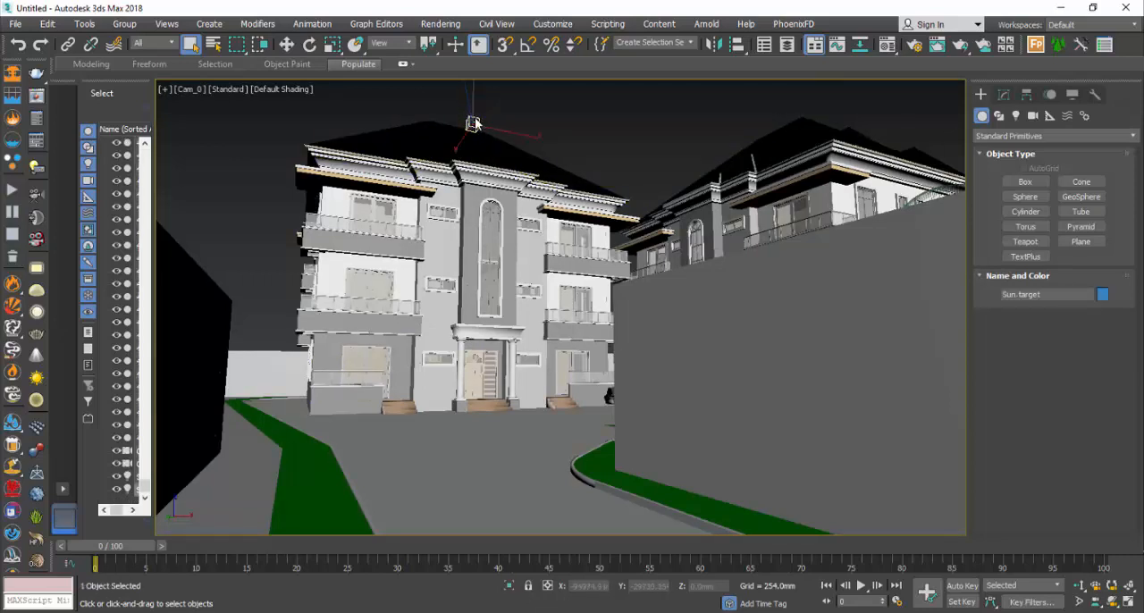
key(Delete)
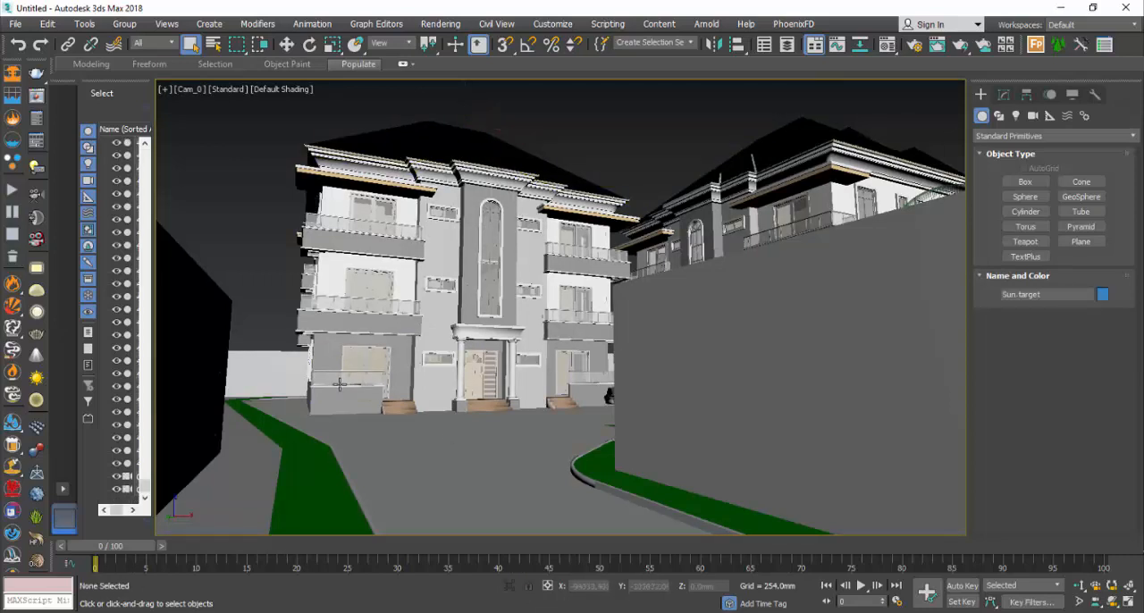